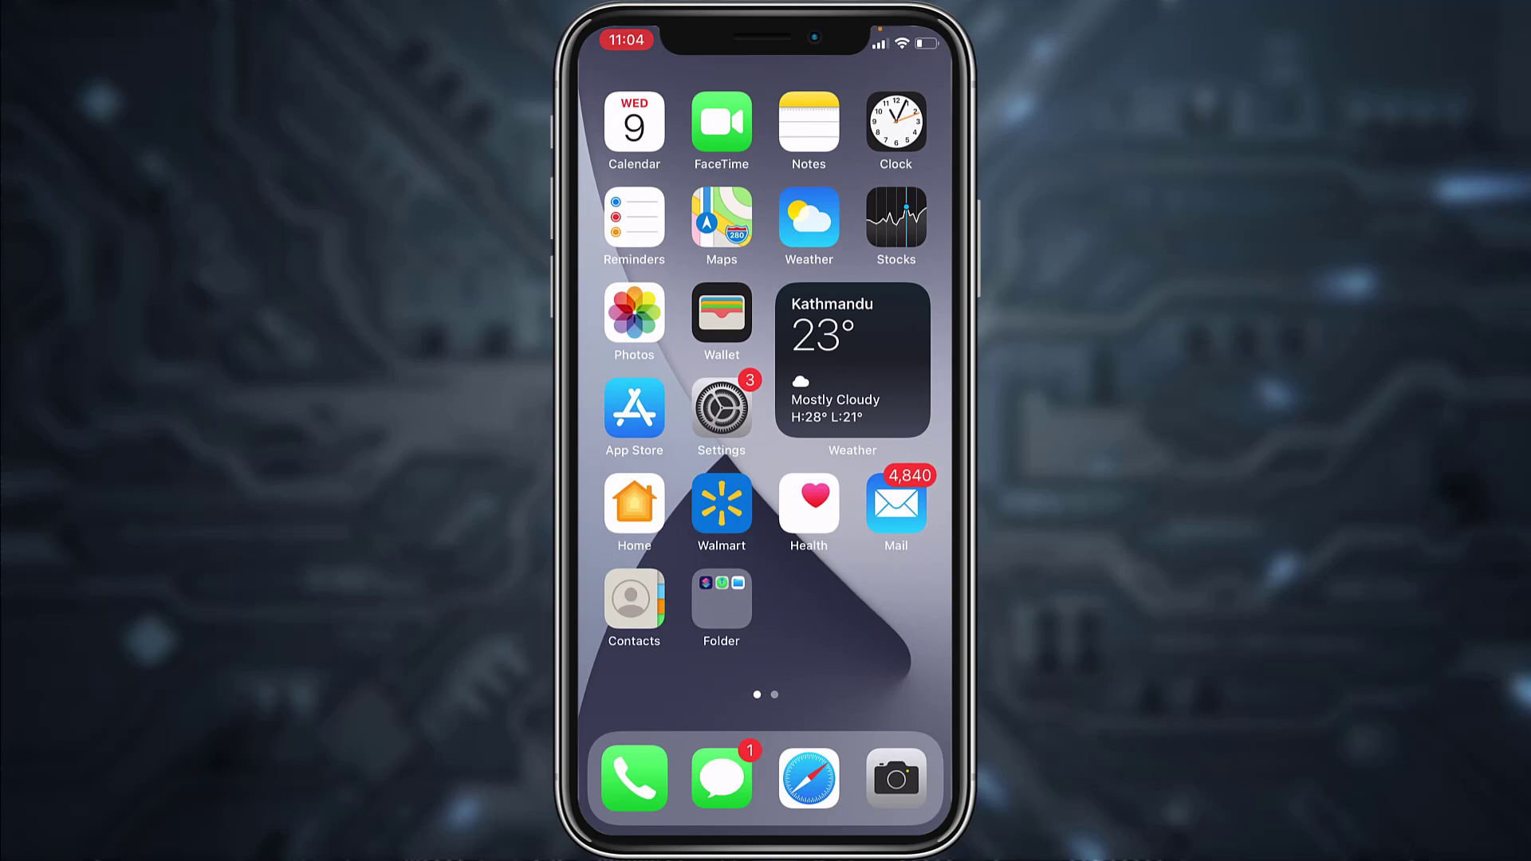
# Step: Search the App Store for 'walmart' and launch the Walmart - Shopping app
pyautogui.click(635, 409)
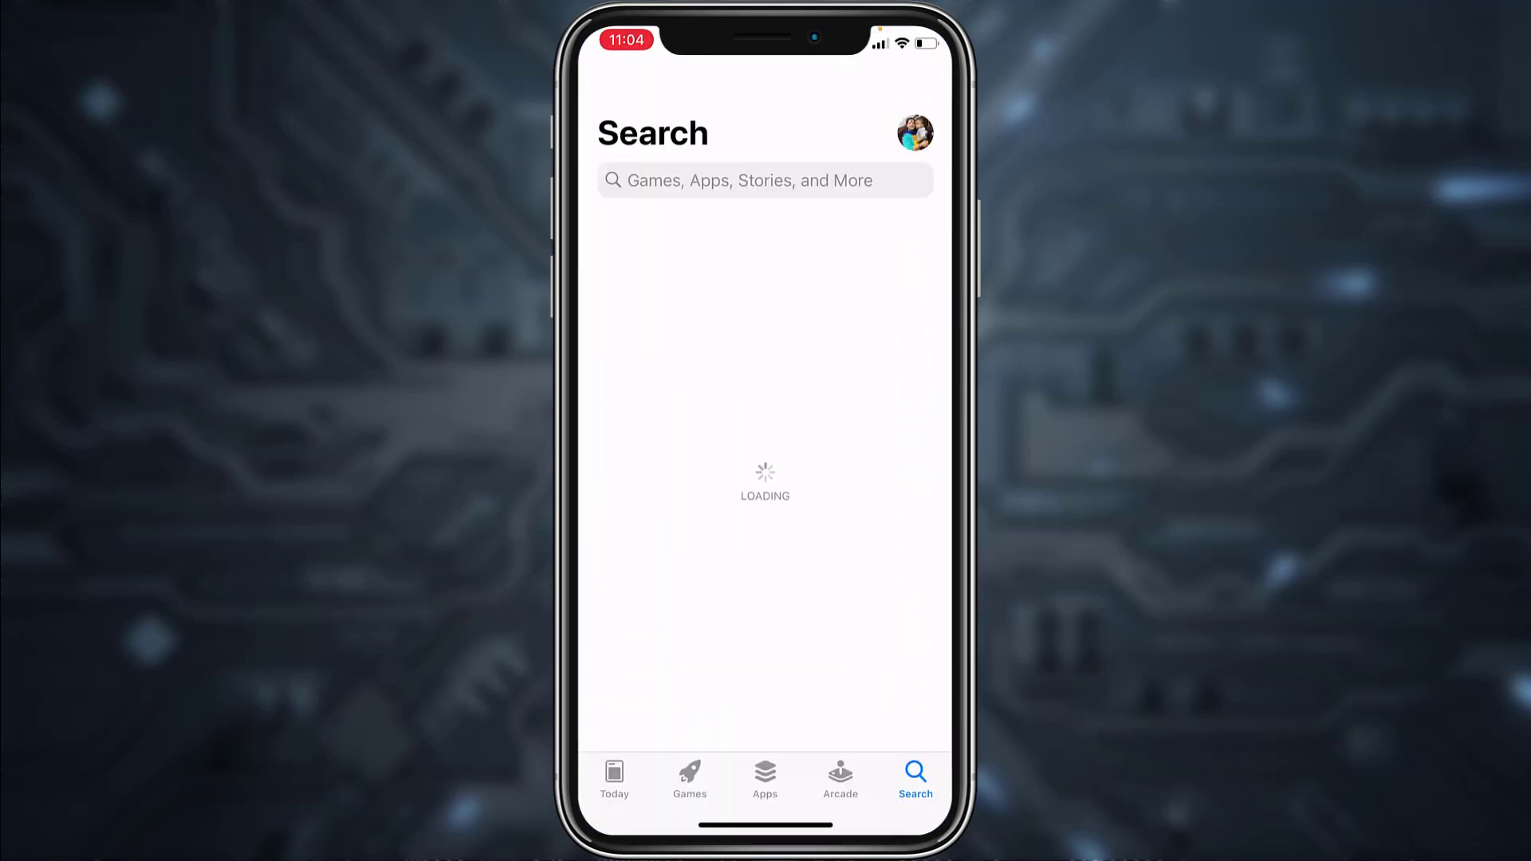
pyautogui.click(766, 181)
pyautogui.write('walmart')
pyautogui.press('Return')
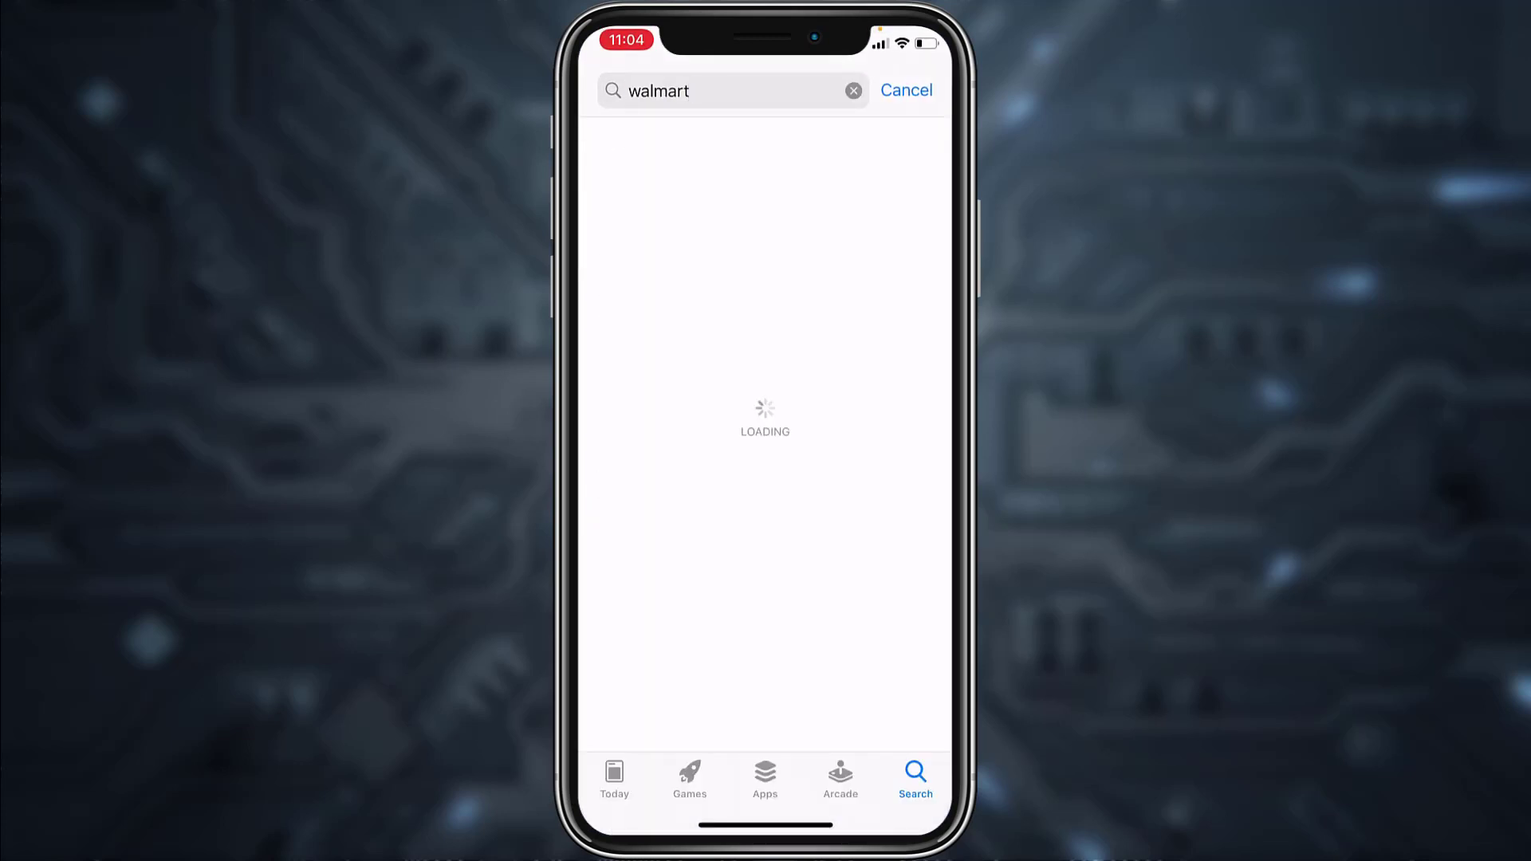
pyautogui.scroll(-3, 766, 479)
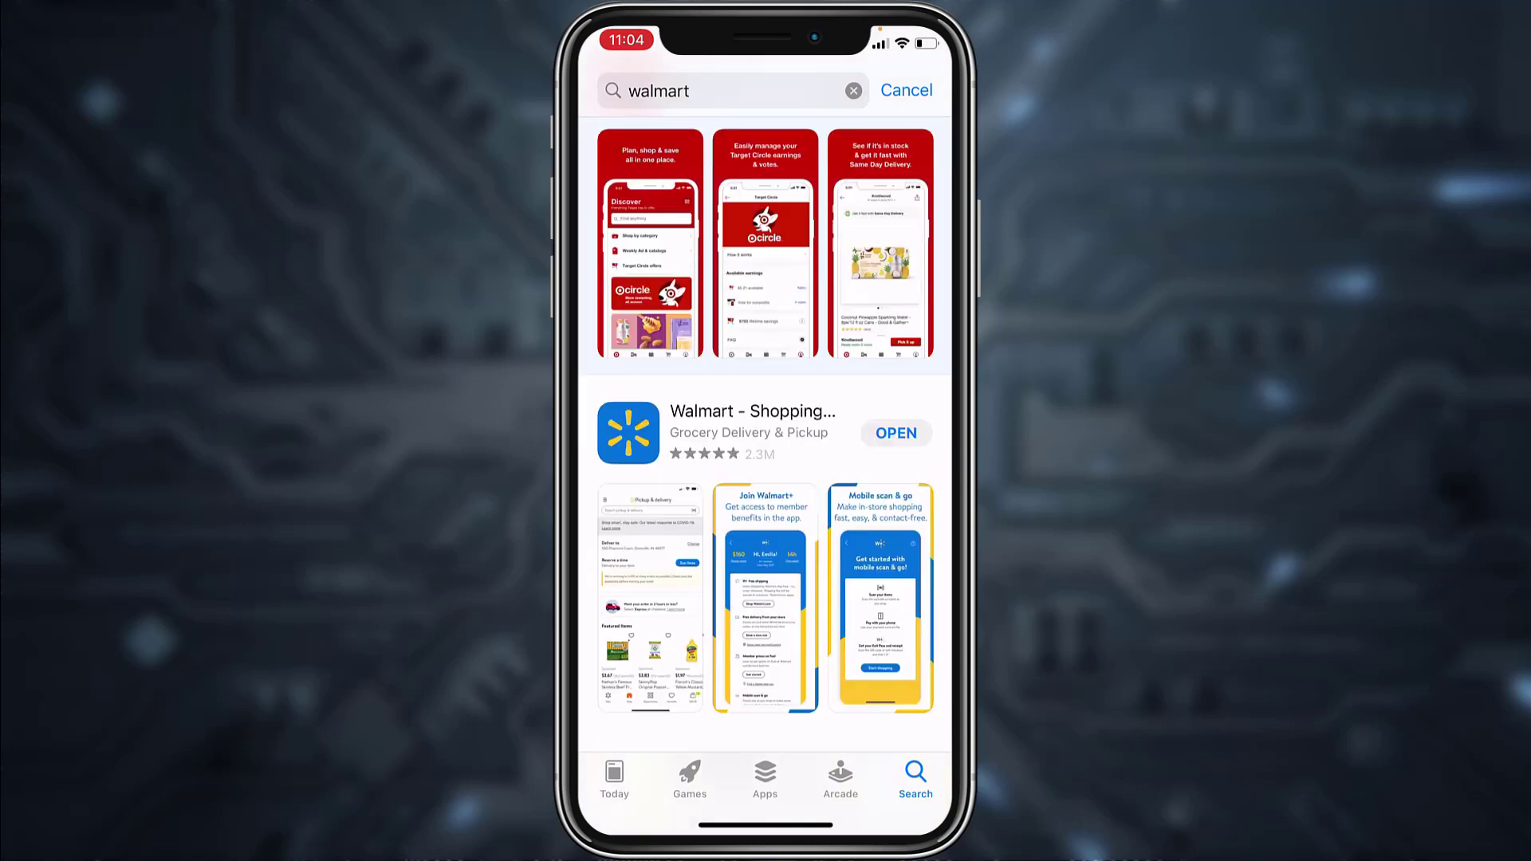
pyautogui.click(742, 335)
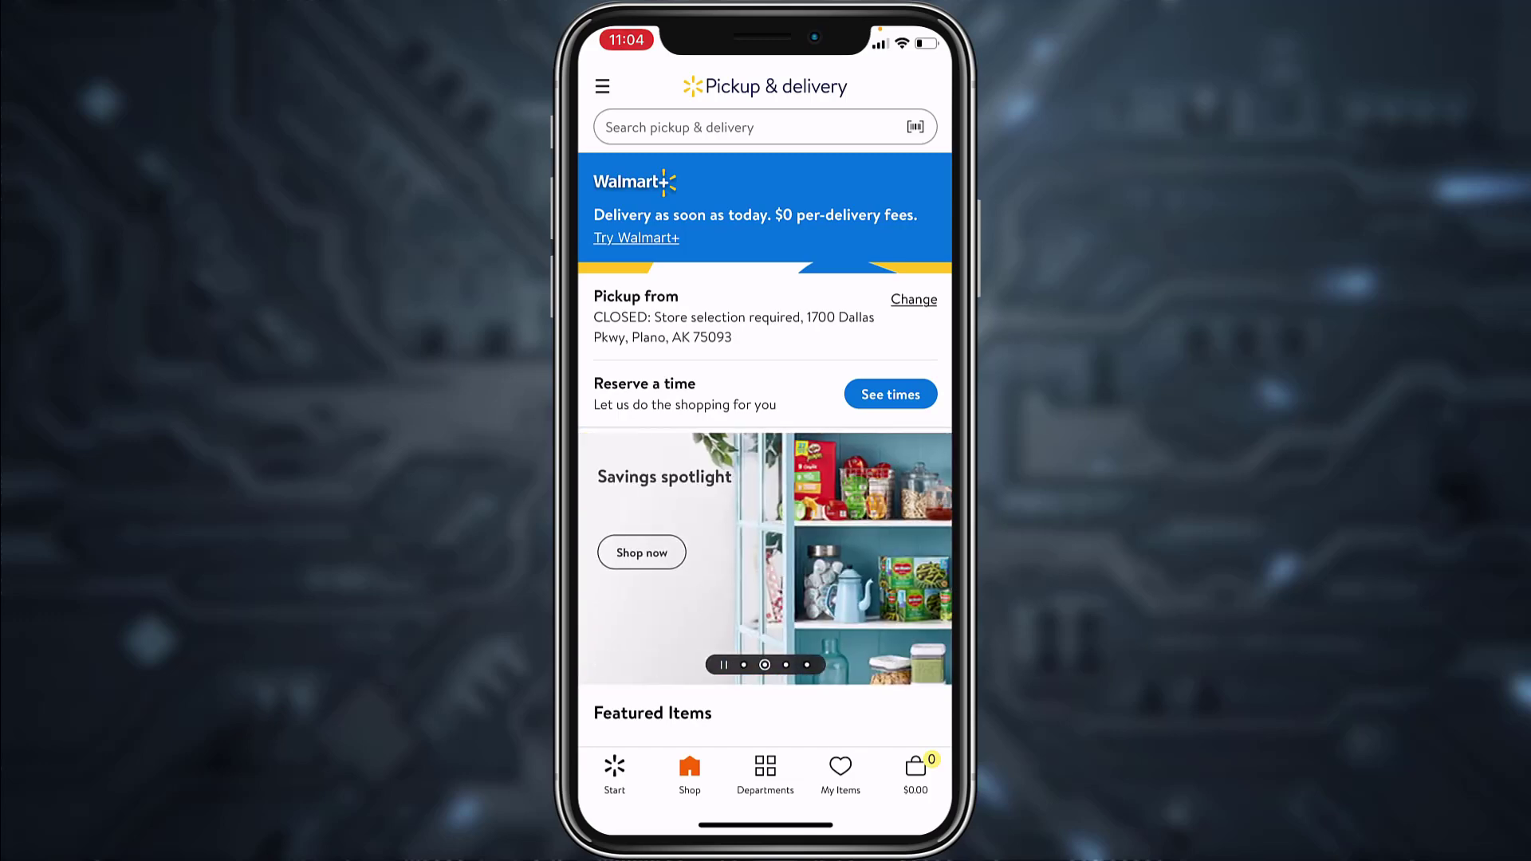
# Step: Reach the Walmart Payment Methods page through the menu's Account section
pyautogui.click(602, 86)
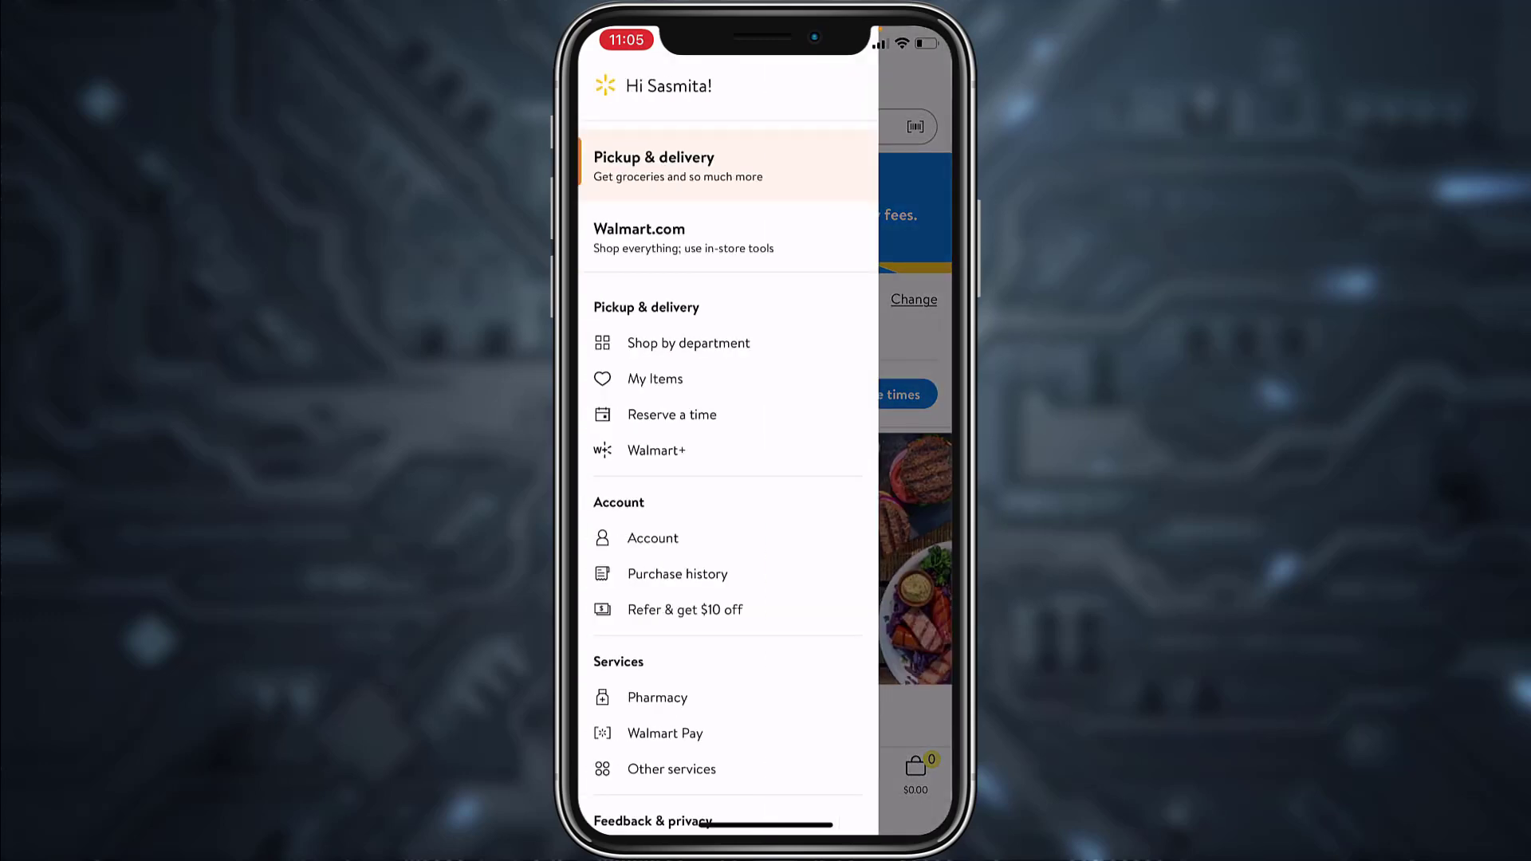
pyautogui.click(653, 538)
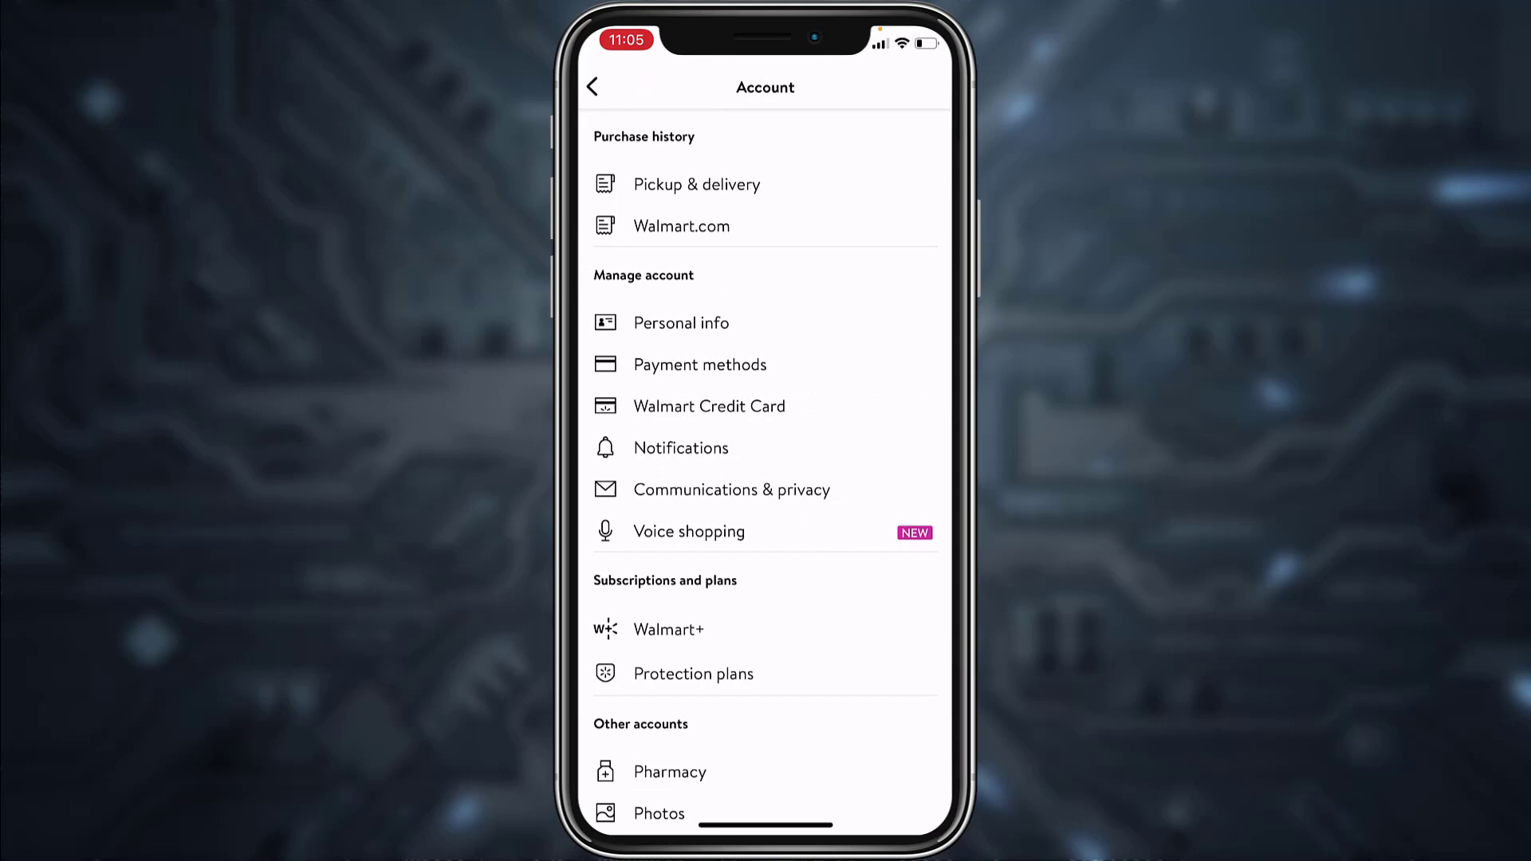
pyautogui.click(701, 364)
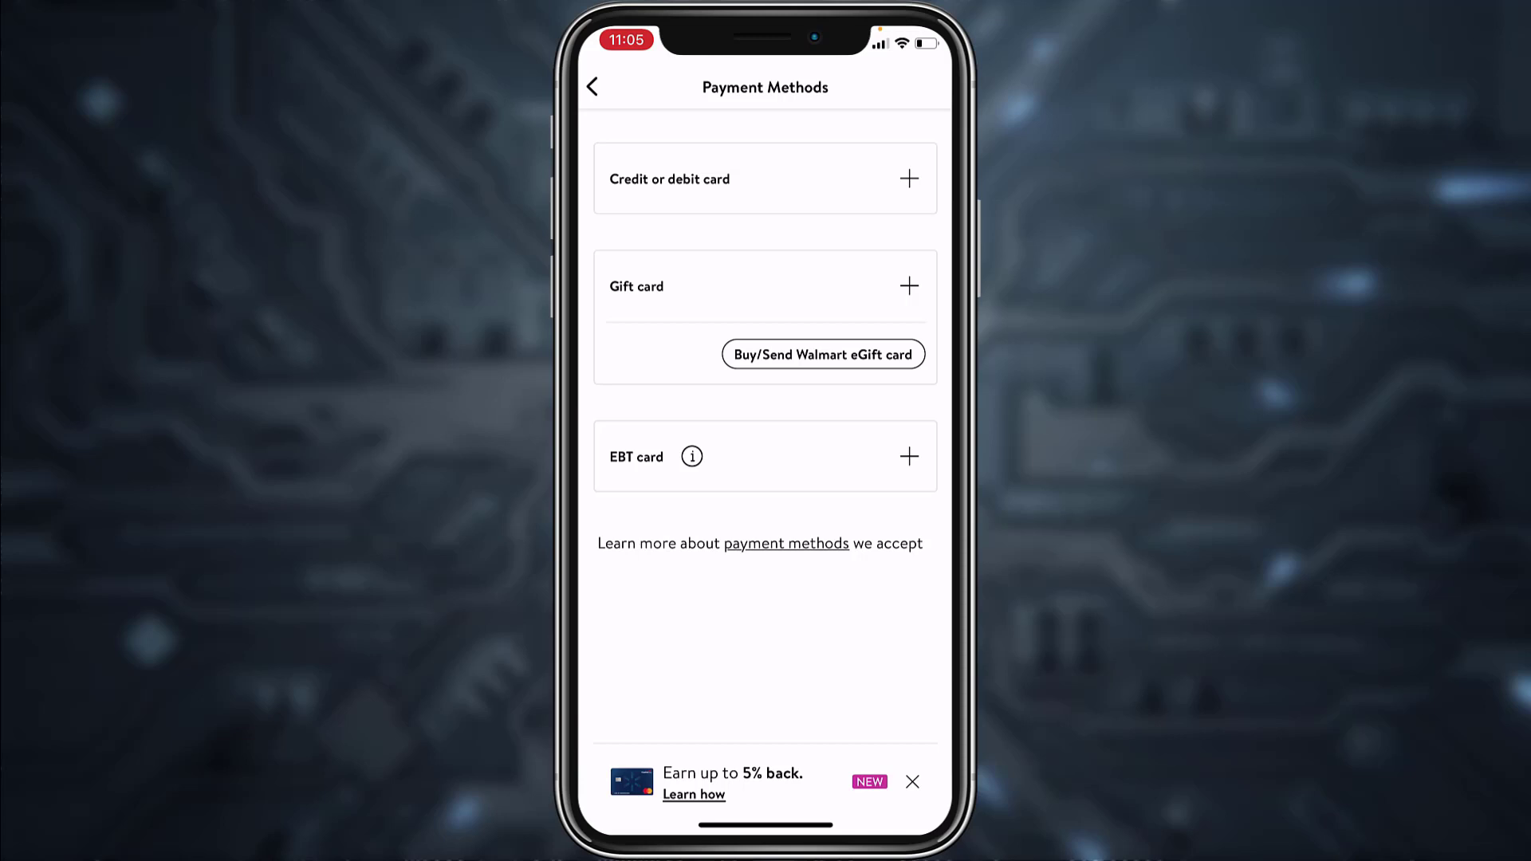
pyautogui.click(909, 287)
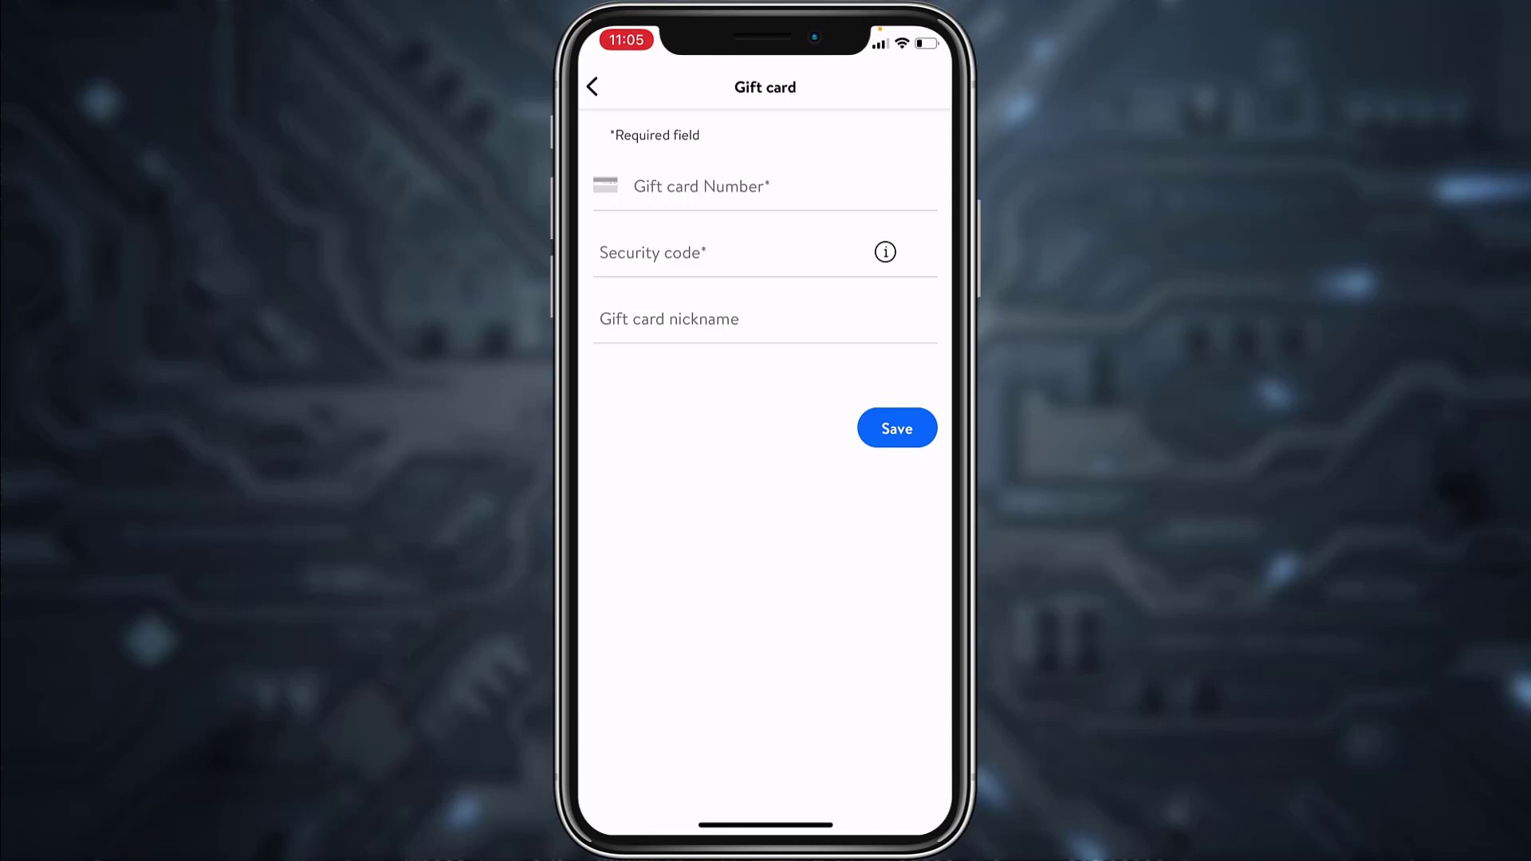
pyautogui.click(885, 251)
pyautogui.click(593, 87)
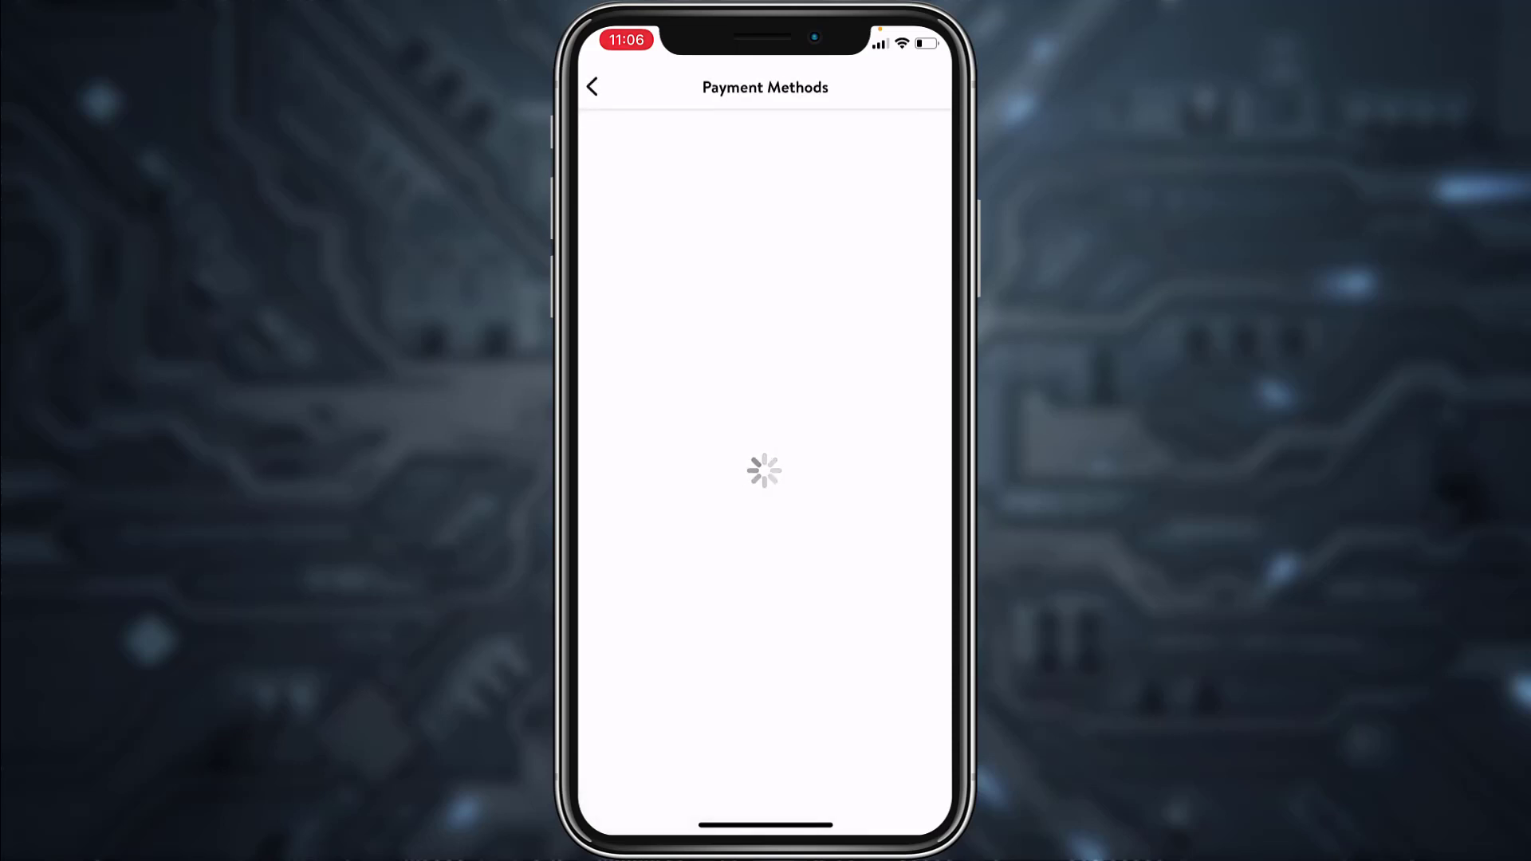